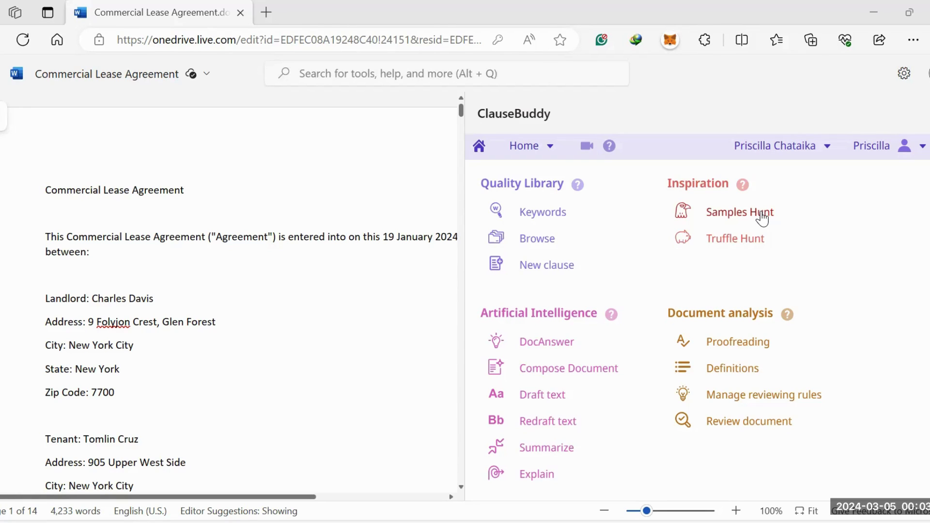
Step: Open ClauseBuddy's Samples Hunt clause search from the Home panel
{"action": "left_click", "coordinate": [762, 219]}
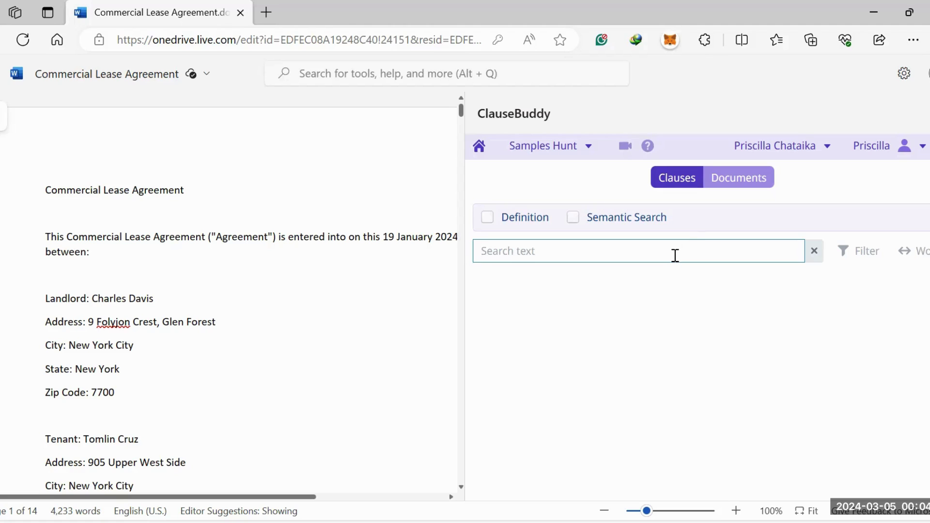
Step: Search the sample clauses for 'holdover', bringing up 939 results
{"action": "type", "text": "hol"}
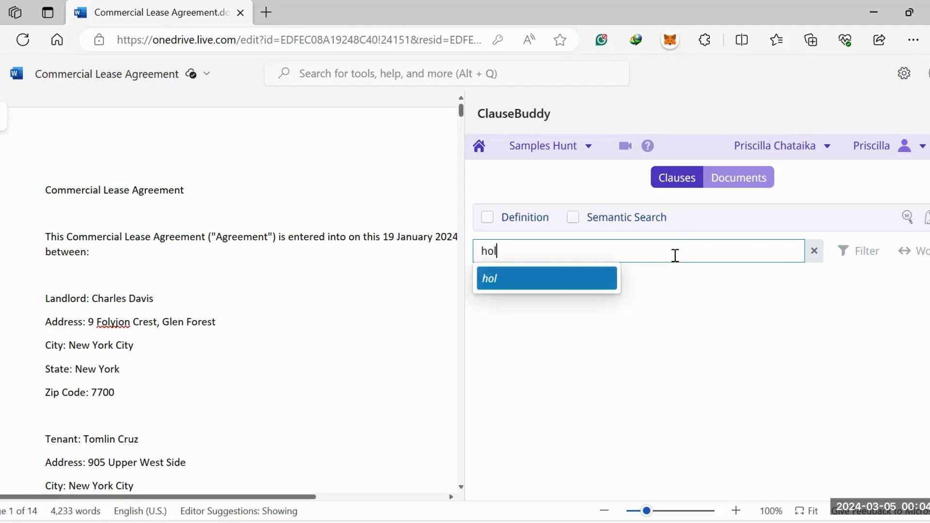
{"action": "type", "text": "dover"}
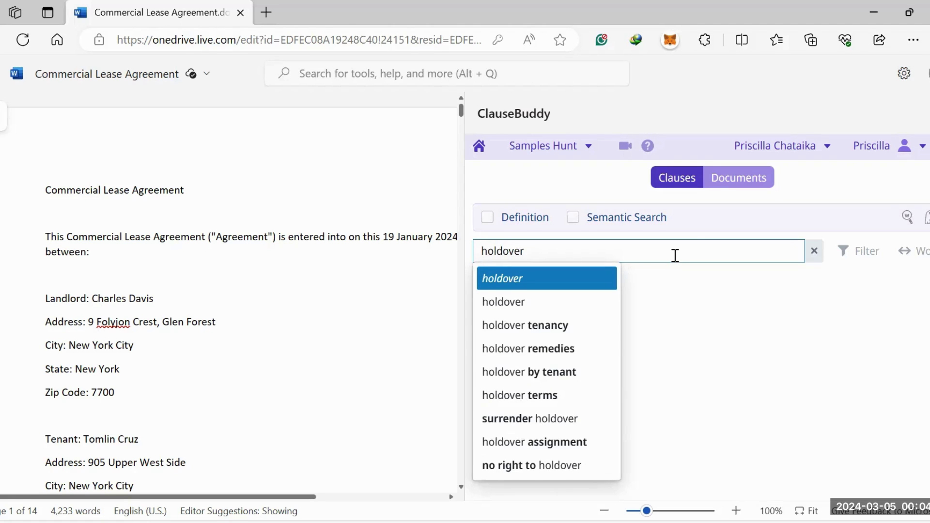
{"action": "key", "text": "Return"}
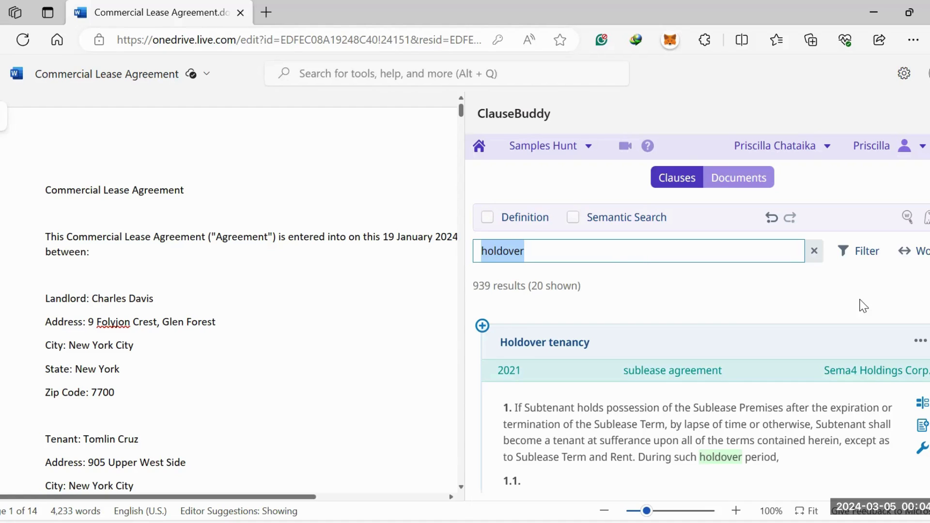
Step: Filter the holdover results to Document type office lease and Year 2022
{"action": "left_click", "coordinate": [858, 260]}
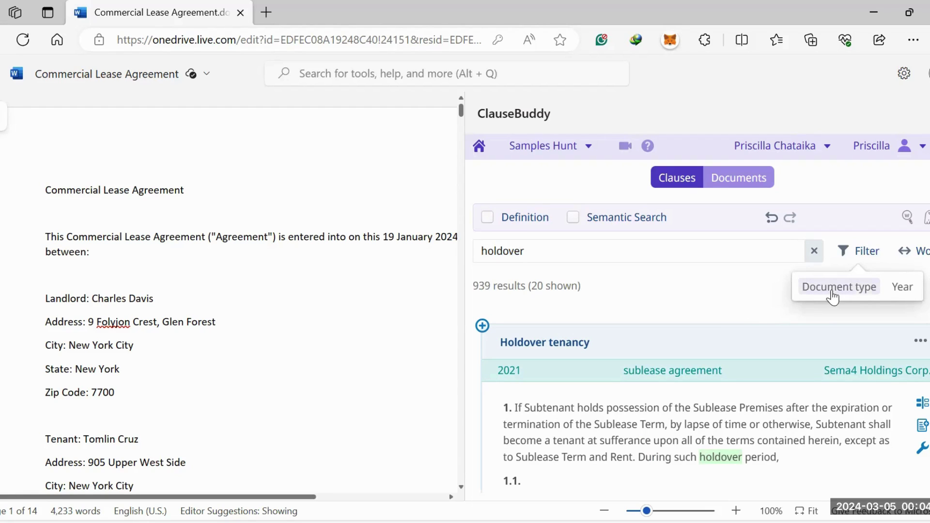
{"action": "left_click", "coordinate": [834, 296]}
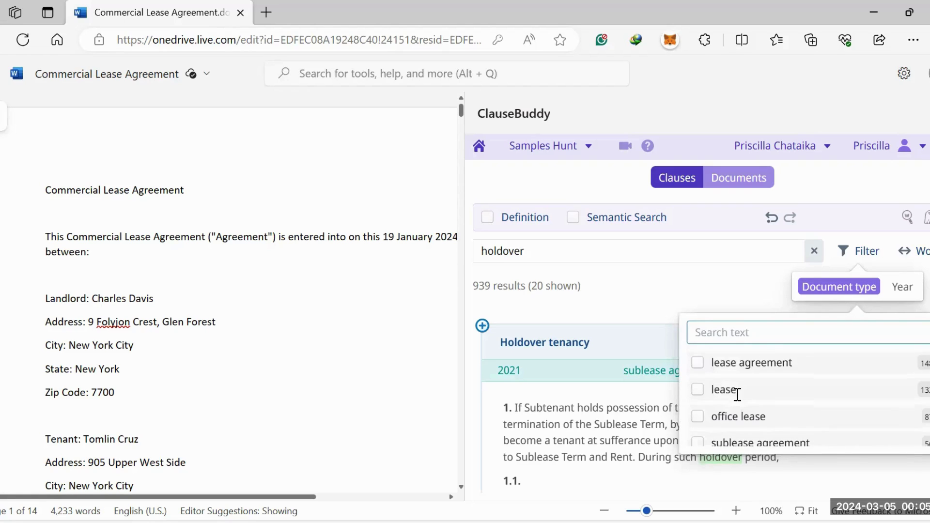
{"action": "scroll", "coordinate": [731, 394], "scroll_direction": "down", "scroll_amount": 1}
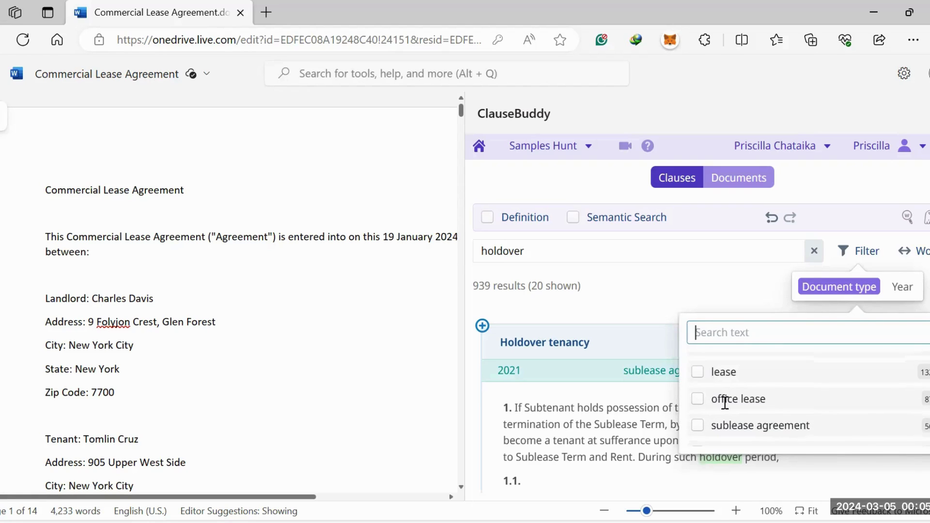
{"action": "left_click", "coordinate": [698, 401]}
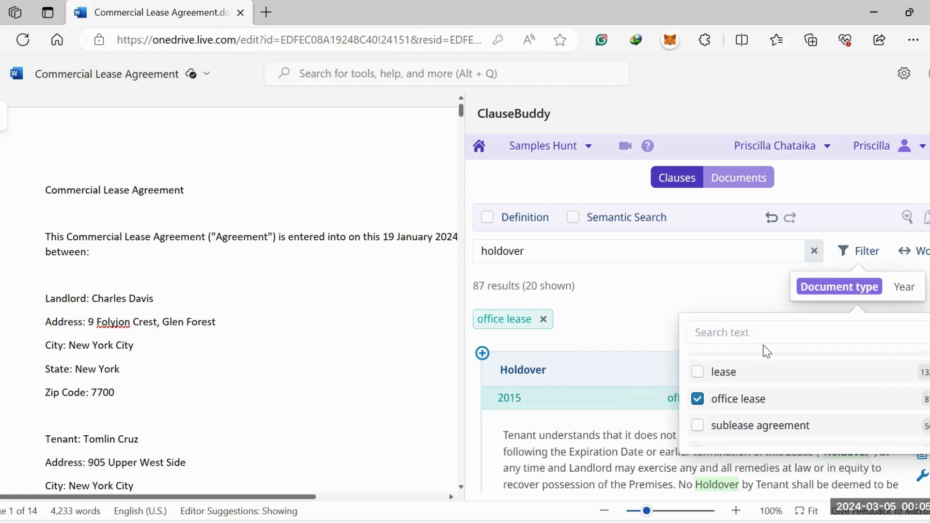
{"action": "left_click", "coordinate": [911, 292]}
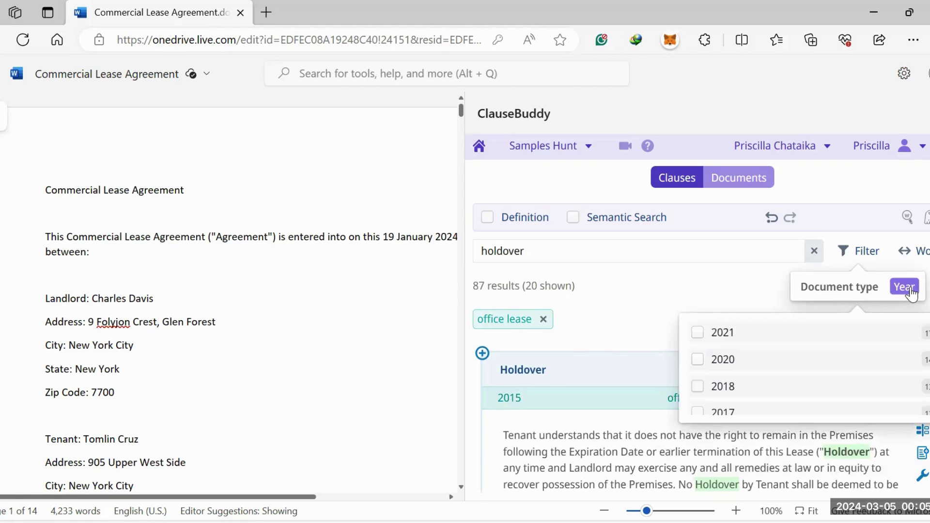
{"action": "scroll", "coordinate": [783, 374], "scroll_direction": "down", "scroll_amount": 3}
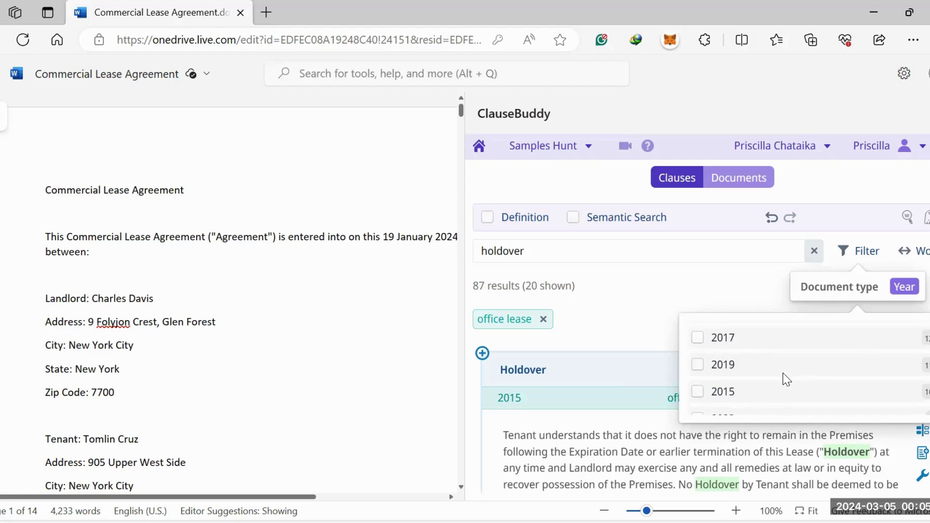
{"action": "scroll", "coordinate": [783, 374], "scroll_direction": "down", "scroll_amount": 2}
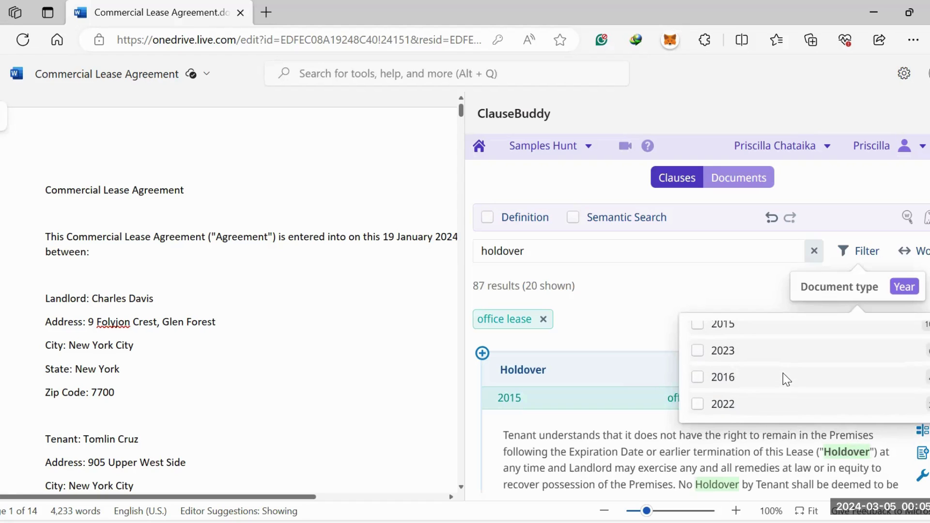
{"action": "left_click", "coordinate": [698, 409]}
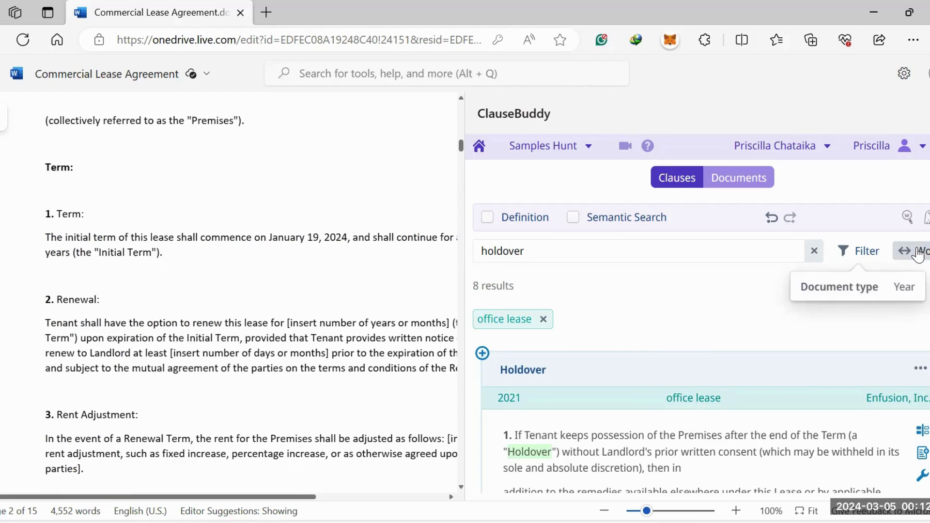
Step: Tighten the match range slider so only one clause remains
{"action": "left_click", "coordinate": [916, 252]}
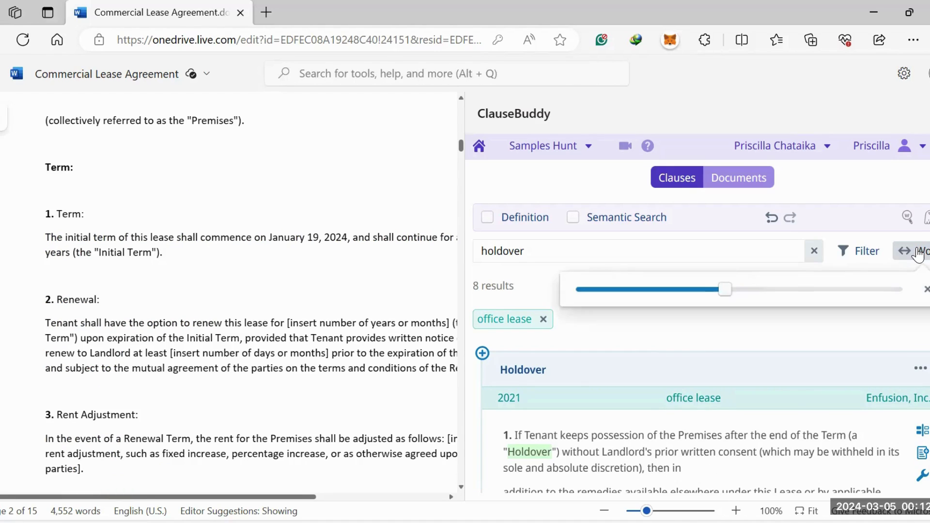
{"action": "left_click_drag", "start_coordinate": [729, 290], "coordinate": [832, 291]}
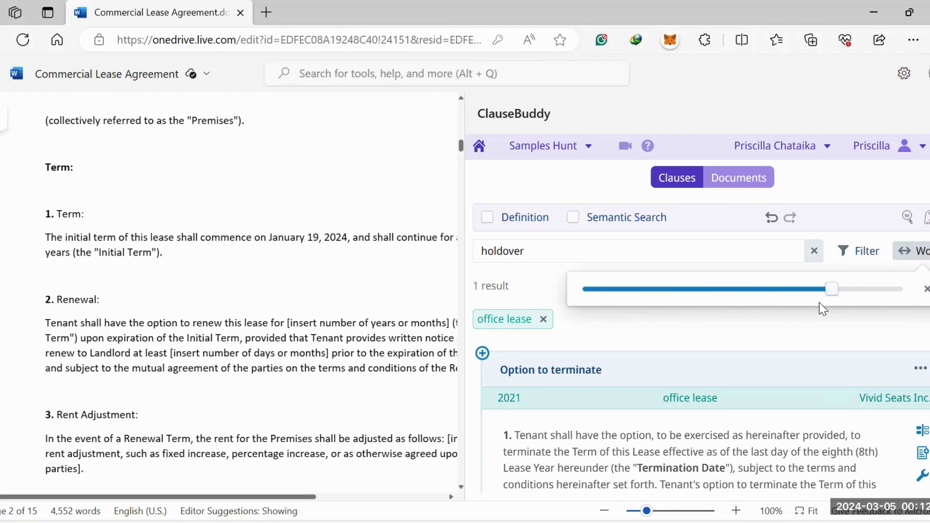
{"action": "left_click", "coordinate": [811, 321]}
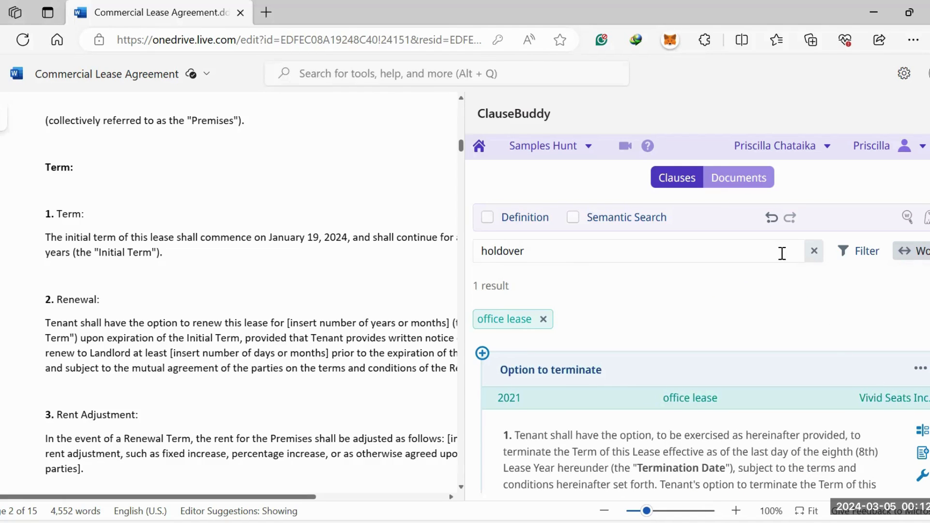
Step: Search whole documents for 'holdover'
{"action": "left_click", "coordinate": [767, 187]}
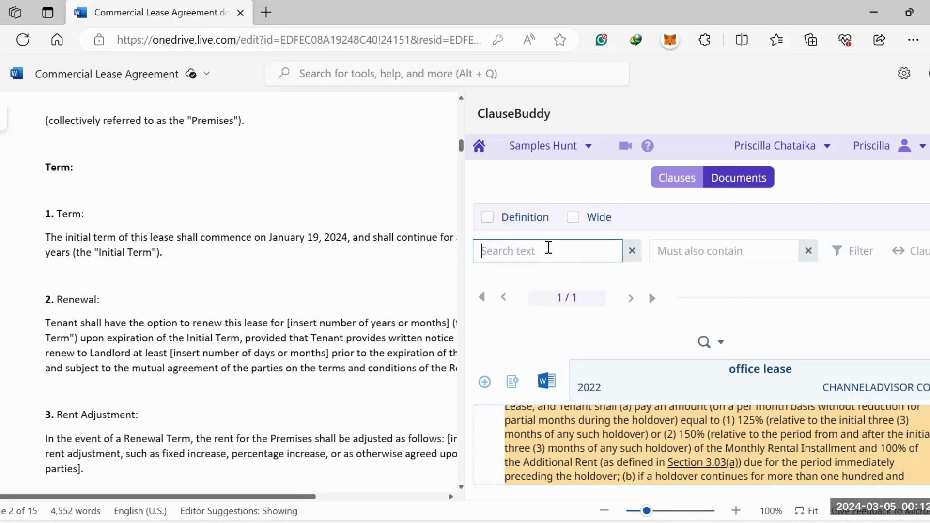
{"action": "type", "text": "hold"}
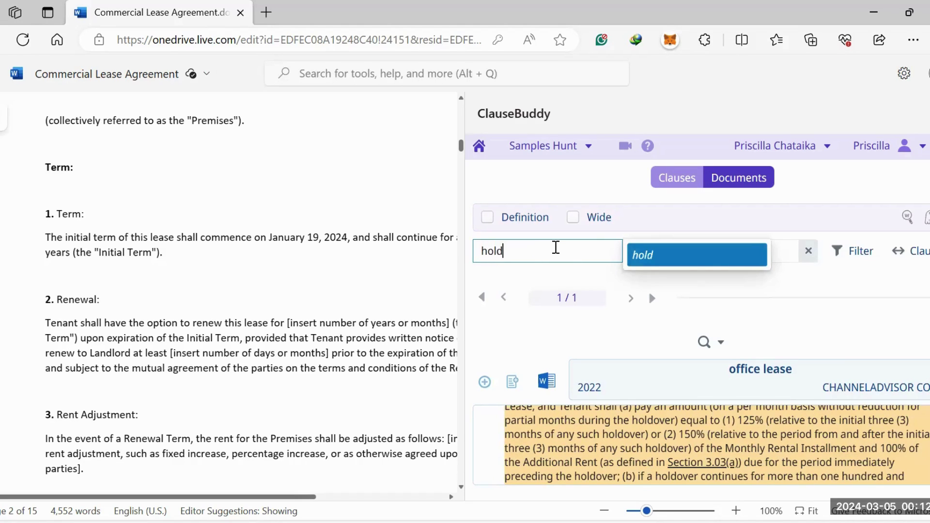
{"action": "type", "text": "over"}
{"action": "key", "text": "Return"}
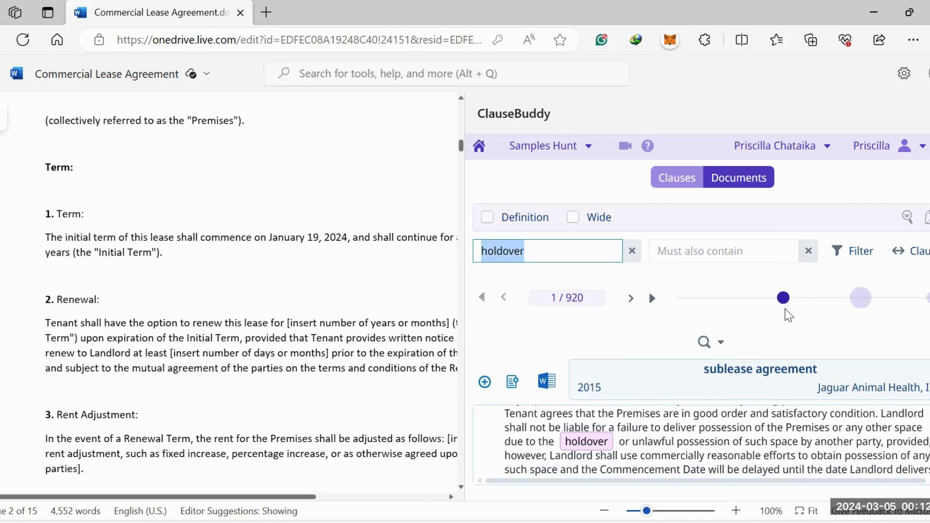
Step: Step through the holdover passages in the first matching document, ending back on the first
{"action": "left_click", "coordinate": [856, 301]}
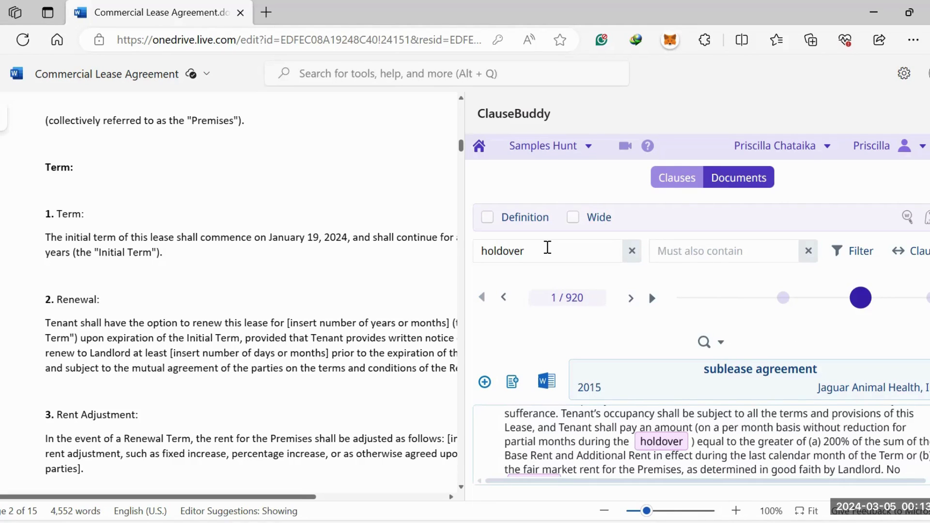
{"action": "scroll", "coordinate": [698, 417], "scroll_direction": "down", "scroll_amount": 1}
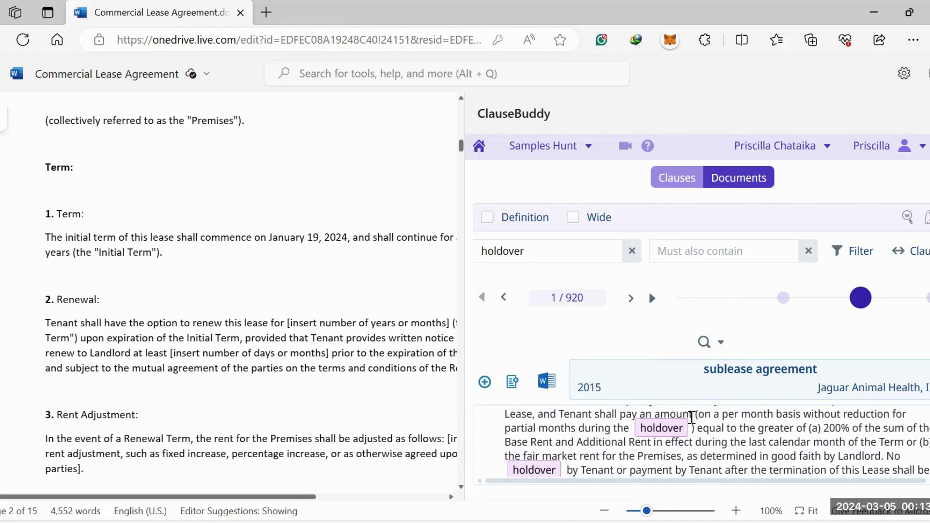
{"action": "scroll", "coordinate": [708, 423], "scroll_direction": "down", "scroll_amount": 1}
{"action": "left_click", "coordinate": [861, 303]}
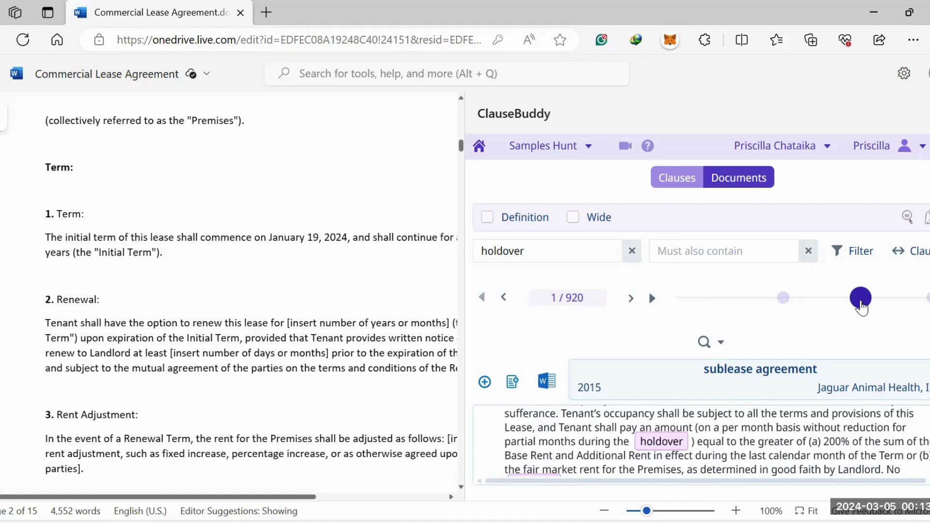
{"action": "left_click", "coordinate": [783, 299]}
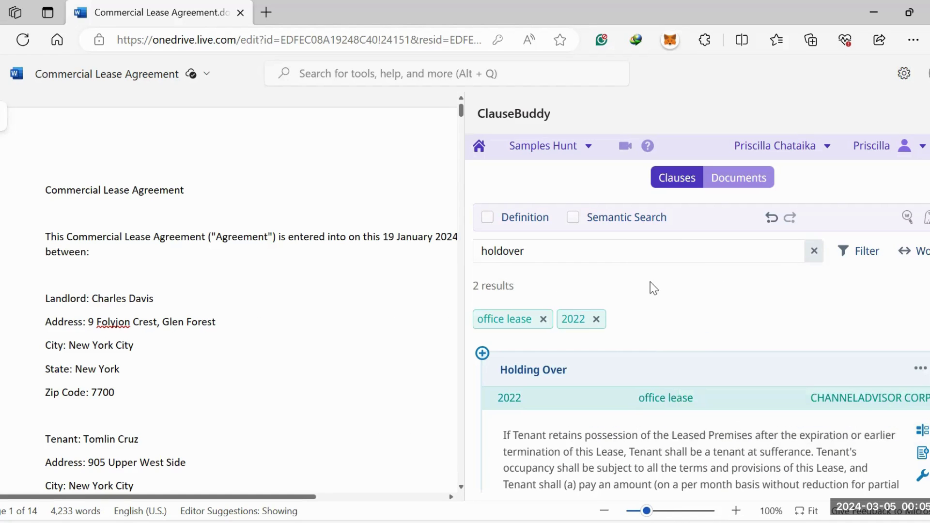
Step: Add an empty line after the lease's opening 'between:' paragraph
{"action": "scroll", "coordinate": [637, 362], "scroll_direction": "down", "scroll_amount": 2}
{"action": "scroll", "coordinate": [638, 361], "scroll_direction": "up", "scroll_amount": 1}
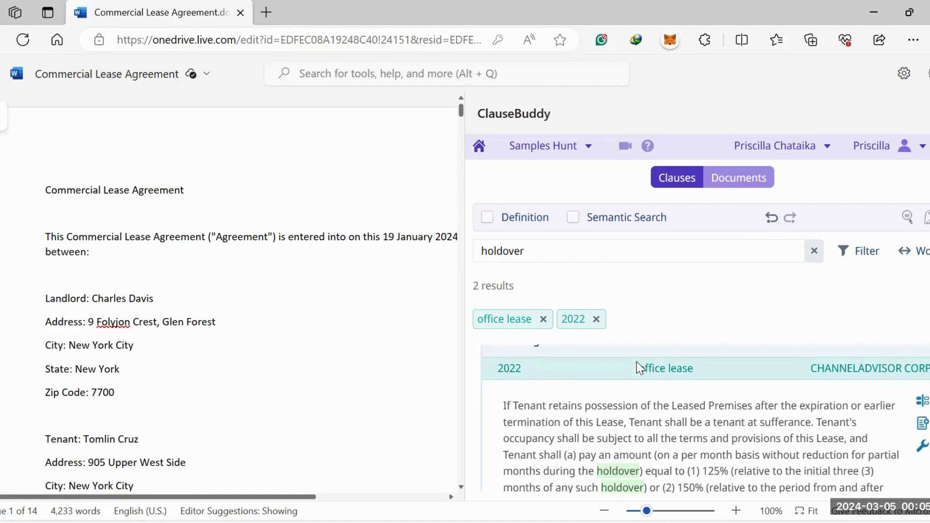
{"action": "scroll", "coordinate": [656, 342], "scroll_direction": "up", "scroll_amount": 1}
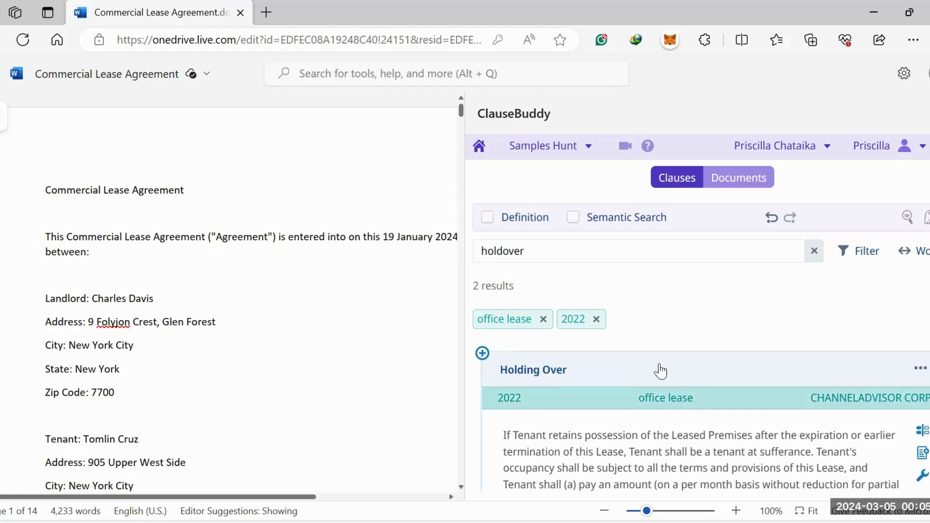
{"action": "left_click", "coordinate": [482, 354]}
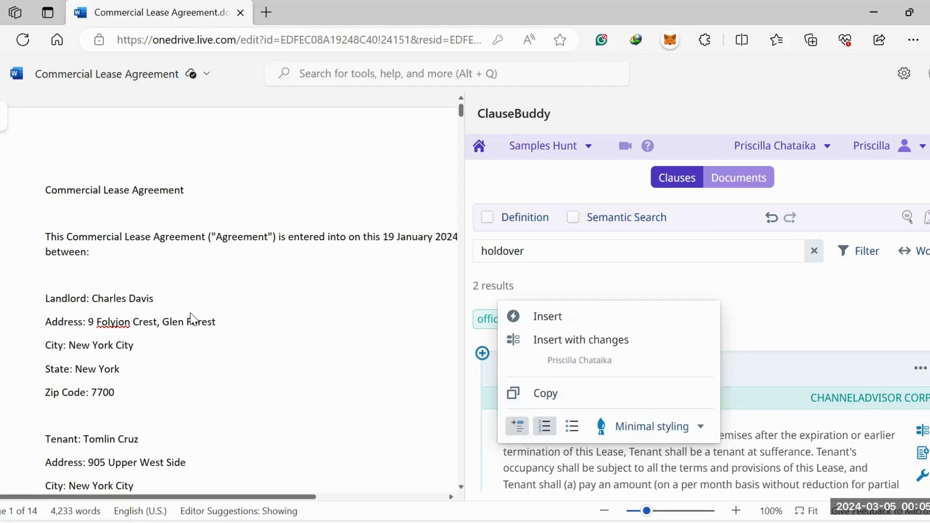
{"action": "left_click", "coordinate": [151, 278]}
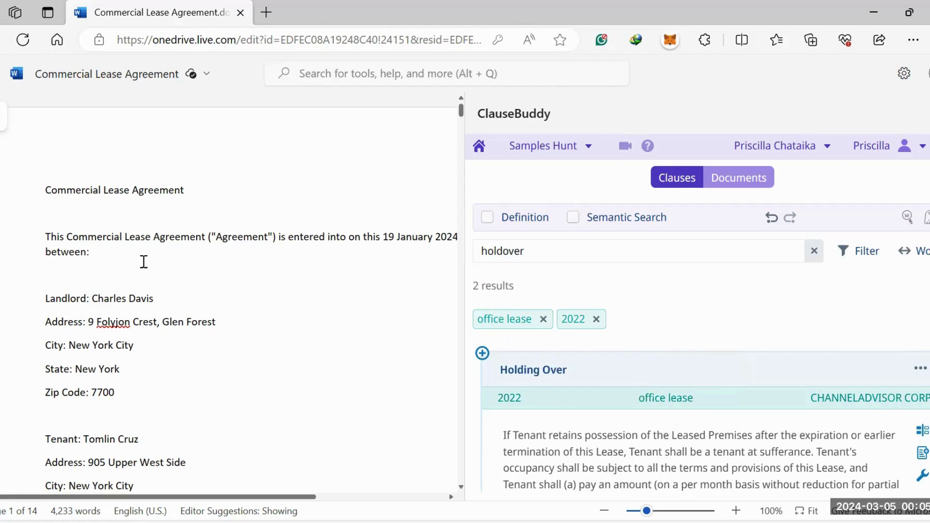
{"action": "key", "text": "Return"}
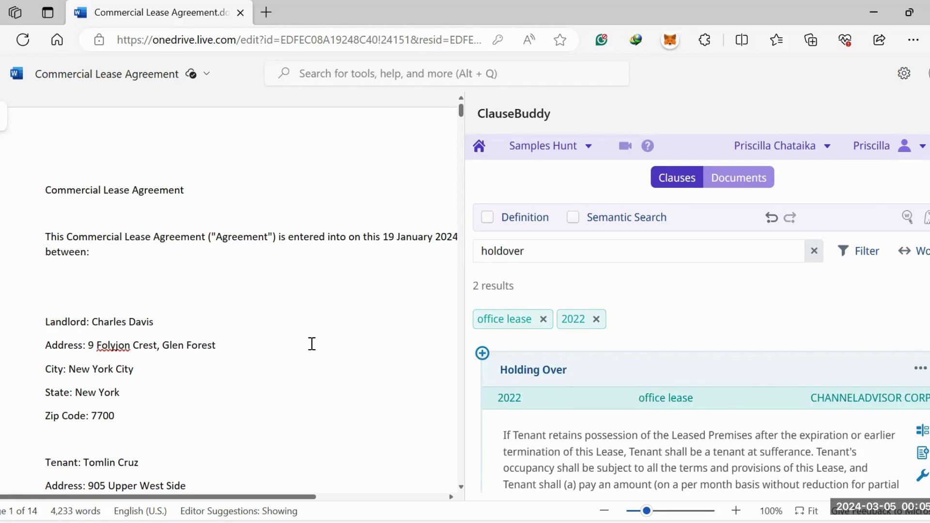
Step: Insert the 2022 Holding Over clause at the new empty line
{"action": "left_click", "coordinate": [482, 355]}
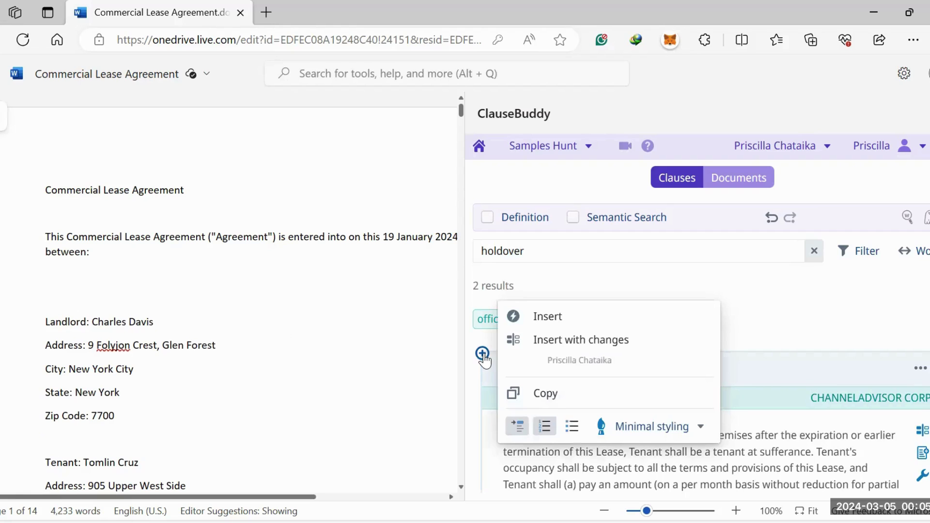
{"action": "left_click", "coordinate": [552, 325]}
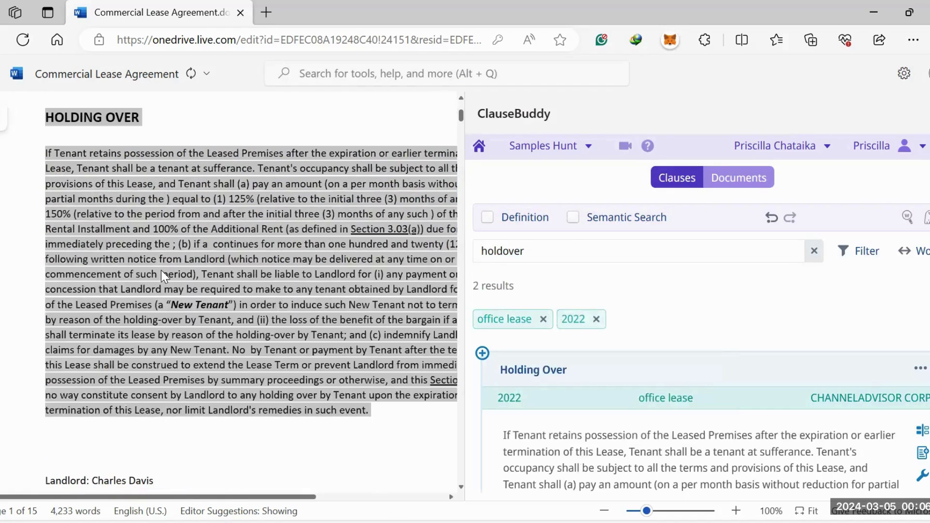
{"action": "scroll", "coordinate": [161, 270], "scroll_direction": "up", "scroll_amount": 3}
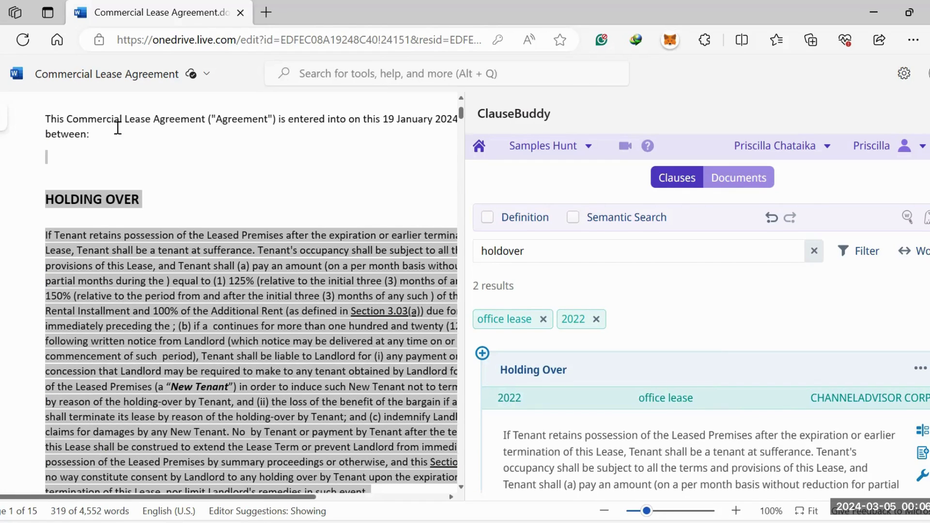
{"action": "scroll", "coordinate": [117, 127], "scroll_direction": "up", "scroll_amount": 4}
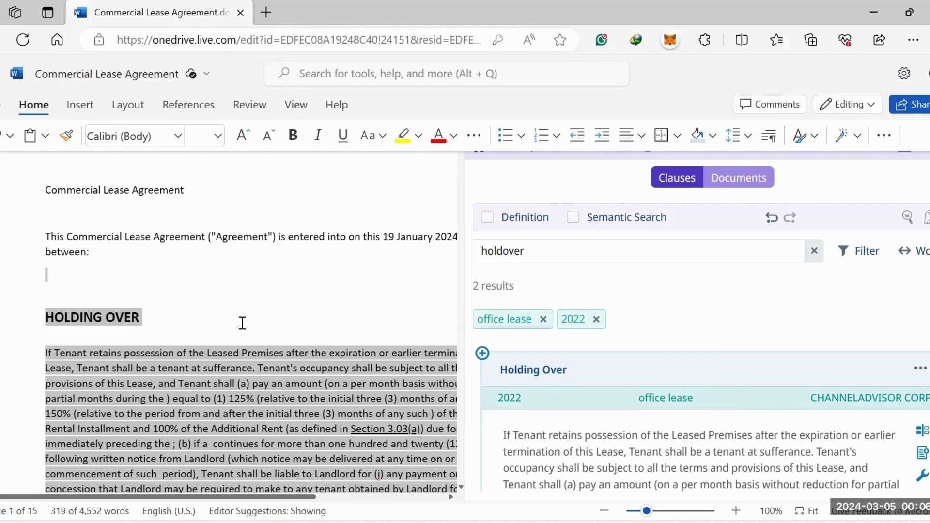
Step: Place the cursor in the Renewal paragraph and show the Holding Over clause's insert options
{"action": "scroll", "coordinate": [237, 331], "scroll_direction": "down", "scroll_amount": 15}
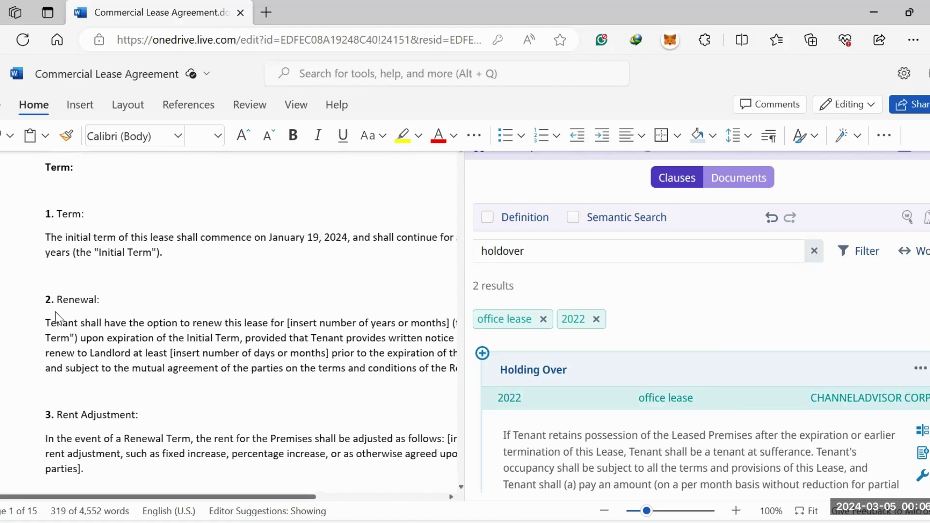
{"action": "left_click", "coordinate": [22, 302]}
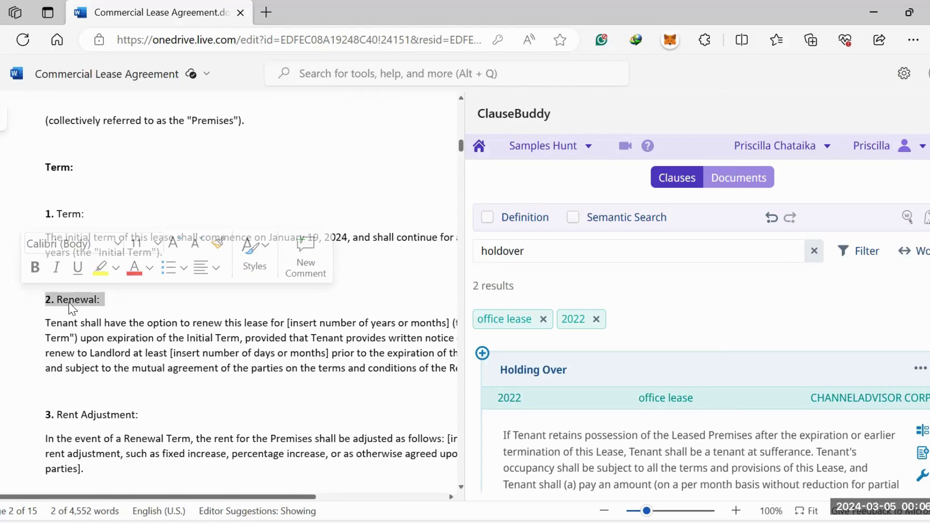
{"action": "left_click", "coordinate": [120, 353]}
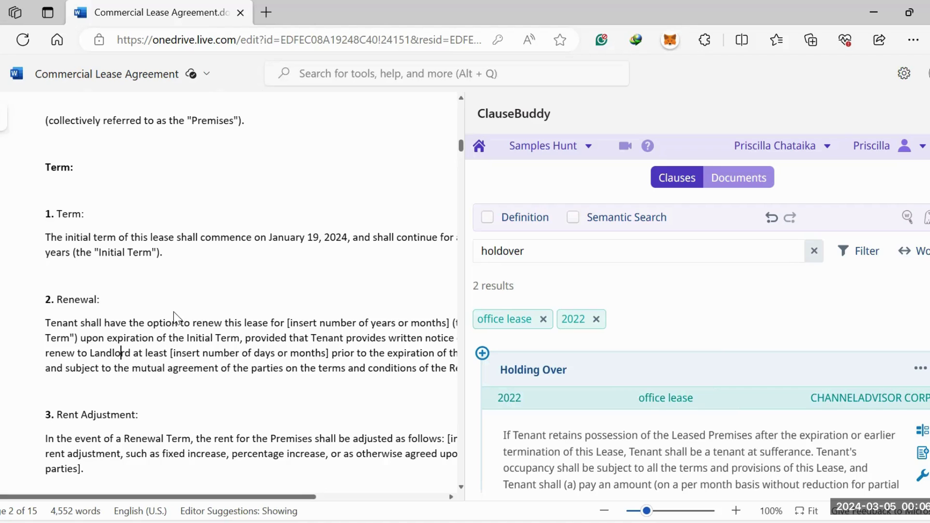
{"action": "left_click", "coordinate": [482, 353]}
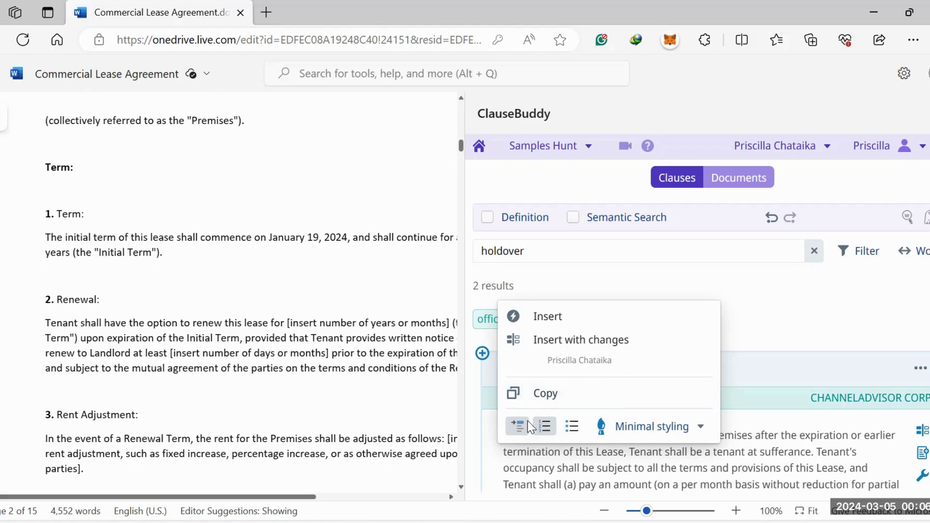
Step: Choose numbered-list formatting, then have the AI redraft the clause with 'Make this clause longer.'
{"action": "left_click", "coordinate": [542, 427]}
{"action": "left_click", "coordinate": [833, 325]}
{"action": "left_click", "coordinate": [922, 475]}
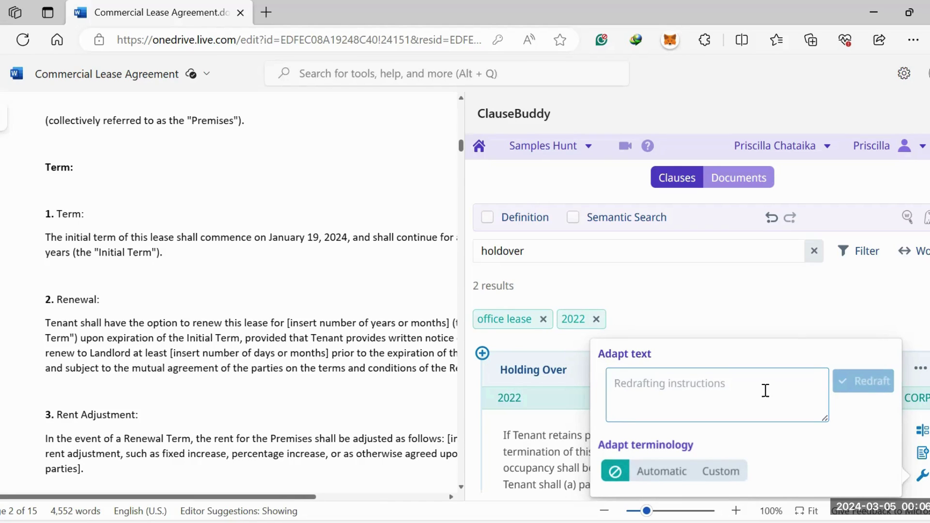
{"action": "type", "text": "Draft"}
{"action": "key", "text": "BackSpace"}
{"action": "key", "text": "BackSpace"}
{"action": "key", "text": "BackSpace"}
{"action": "key", "text": "BackSpace"}
{"action": "key", "text": "BackSpace"}
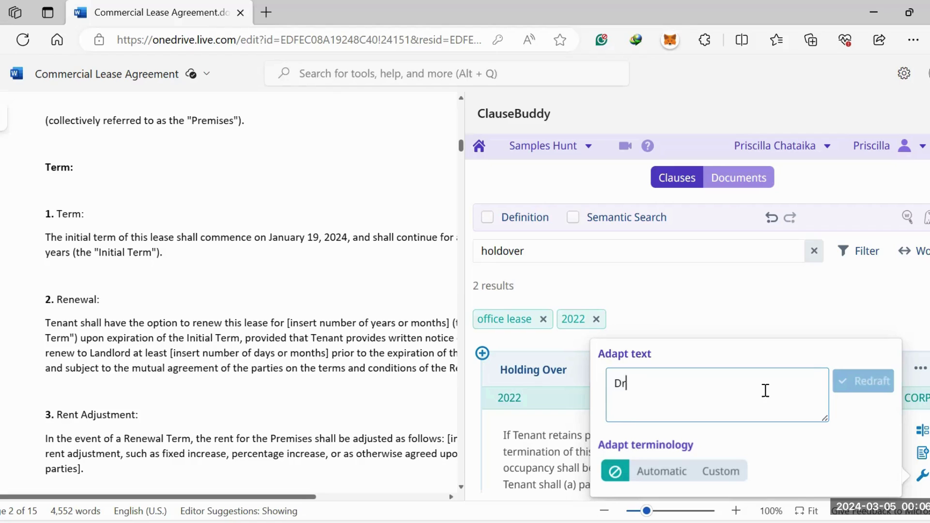
{"action": "type", "text": "Make this"}
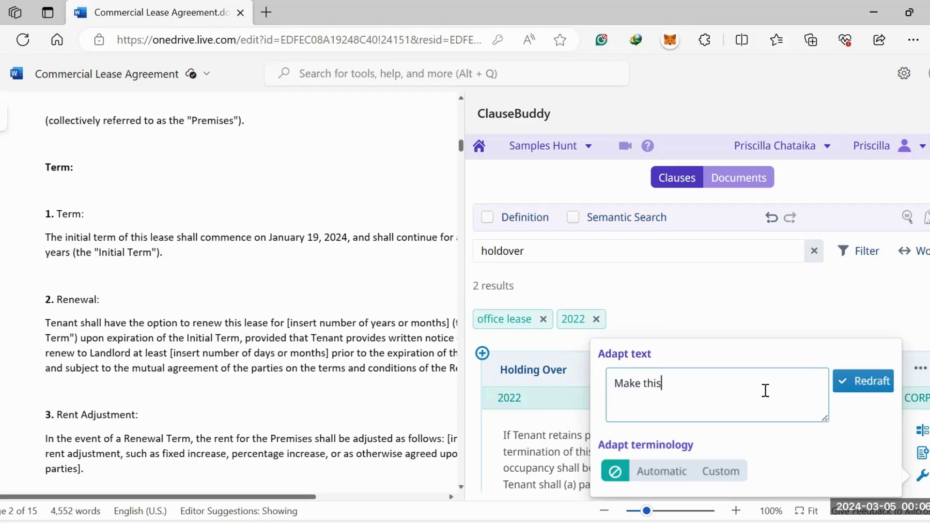
{"action": "type", "text": " clause longer."}
{"action": "left_click", "coordinate": [853, 381]}
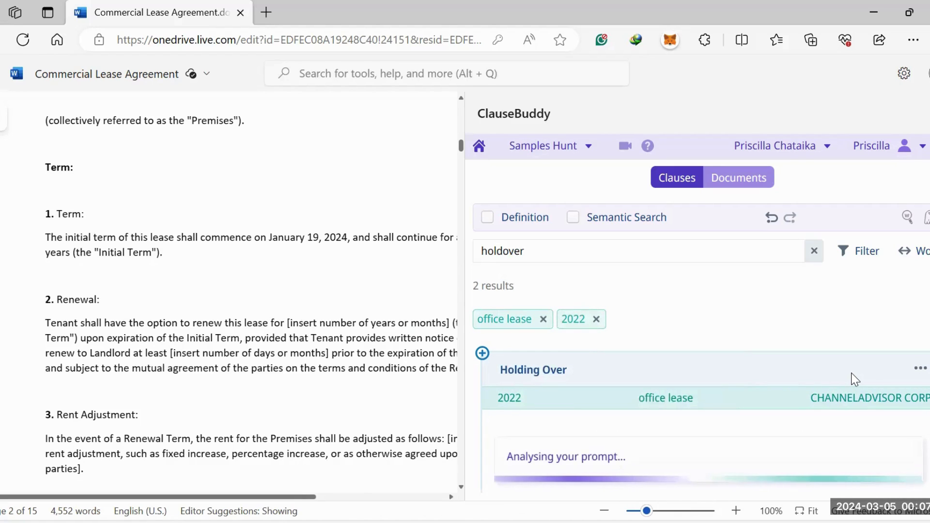
Step: Read through the longer redraft beginning 'In the event that the Tenant retains possession…'
{"action": "scroll", "coordinate": [855, 419], "scroll_direction": "down", "scroll_amount": 1}
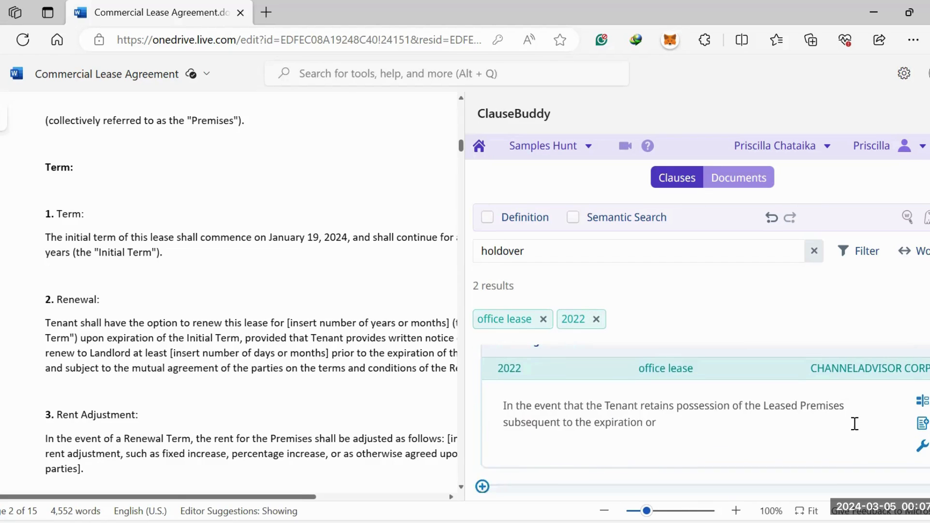
{"action": "scroll", "coordinate": [844, 420], "scroll_direction": "down", "scroll_amount": 1}
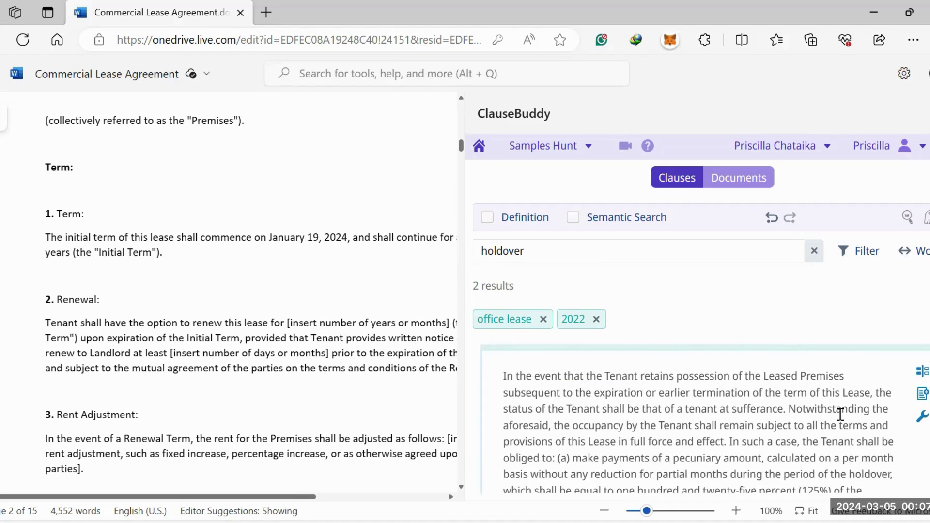
{"action": "scroll", "coordinate": [841, 414], "scroll_direction": "down", "scroll_amount": 2}
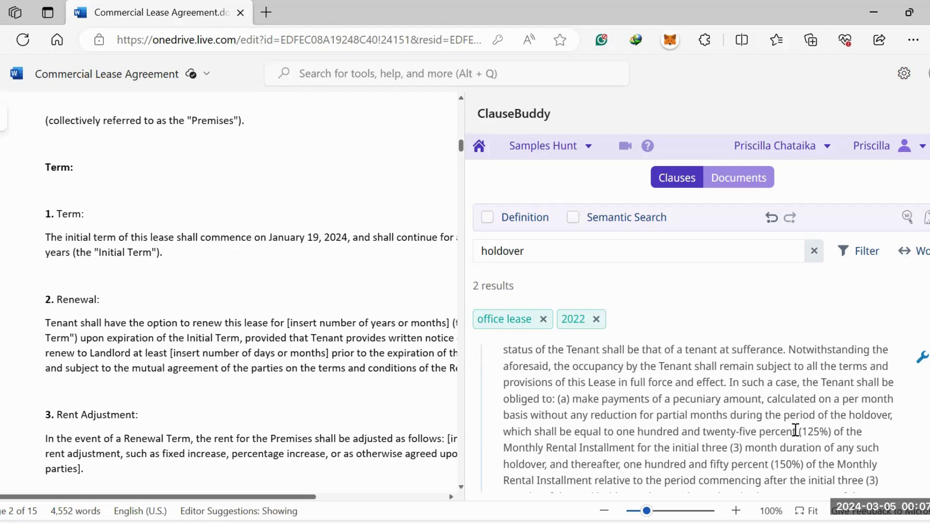
{"action": "scroll", "coordinate": [796, 431], "scroll_direction": "up", "scroll_amount": 3}
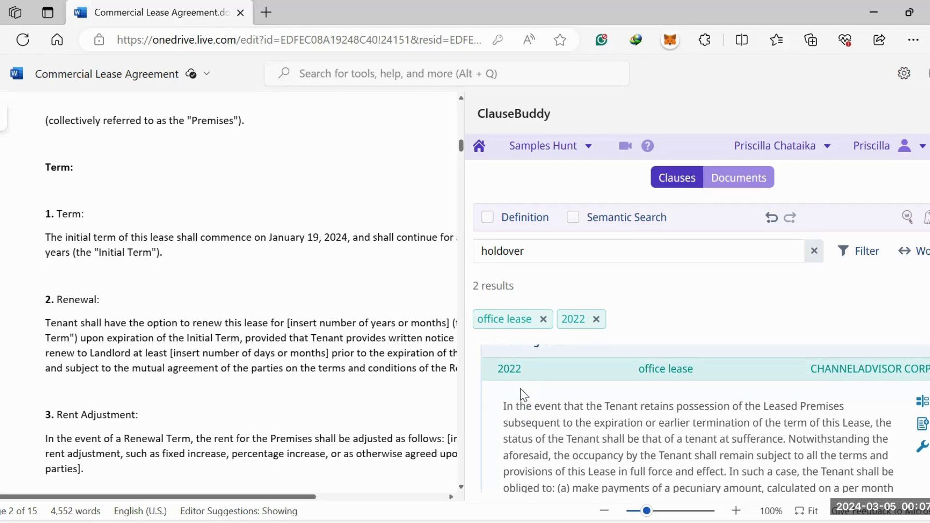
{"action": "scroll", "coordinate": [520, 388], "scroll_direction": "up", "scroll_amount": 1}
{"action": "scroll", "coordinate": [872, 412], "scroll_direction": "down", "scroll_amount": 1}
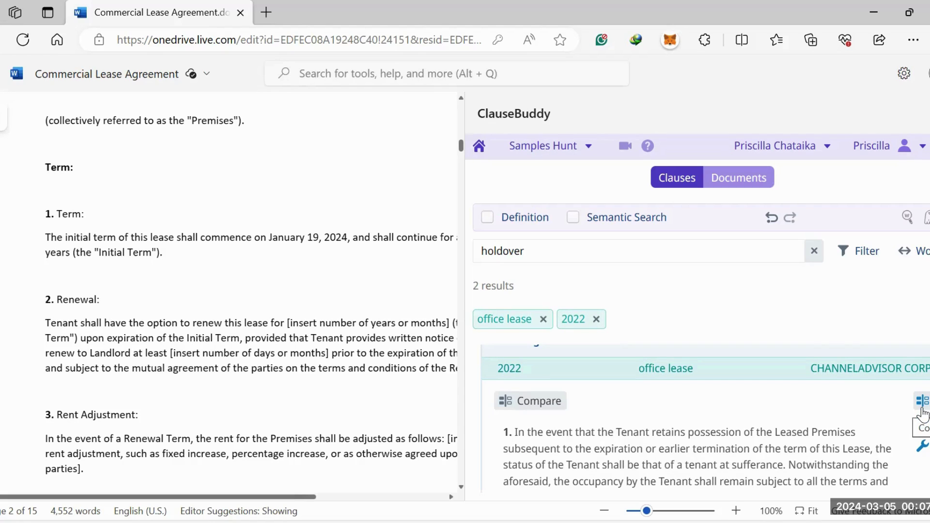
Step: Compare the redrafted Holding Over clause with the original, reviewing green additions and red deletions
{"action": "left_click", "coordinate": [922, 410]}
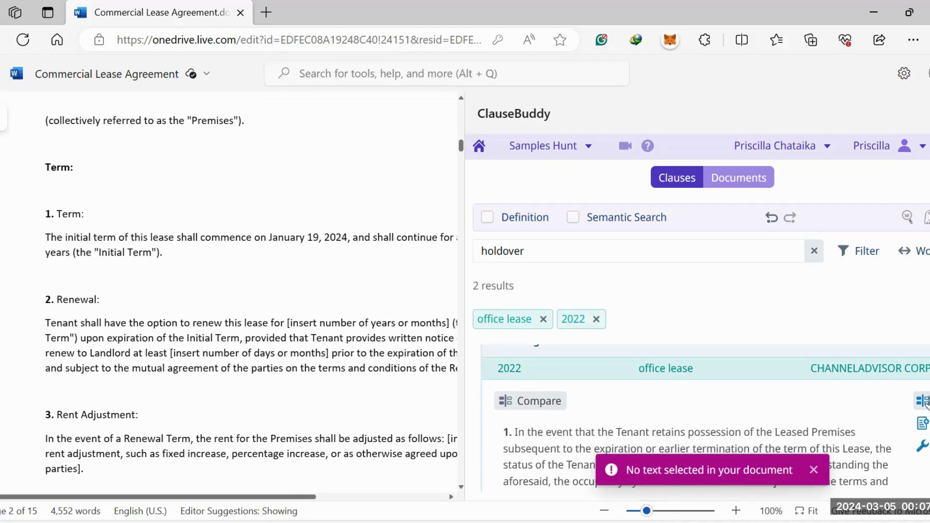
{"action": "left_click", "coordinate": [533, 408]}
{"action": "scroll", "coordinate": [707, 428], "scroll_direction": "down", "scroll_amount": 1}
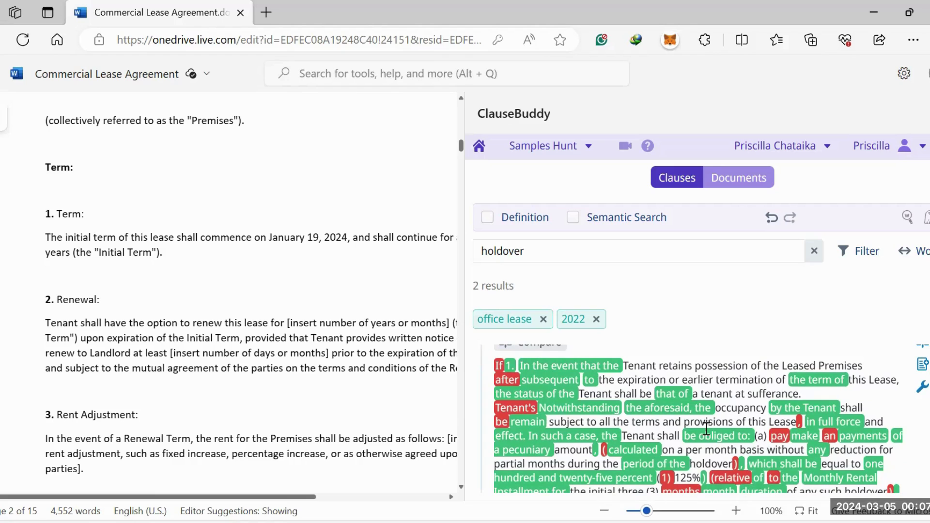
{"action": "scroll", "coordinate": [715, 423], "scroll_direction": "down", "scroll_amount": 10}
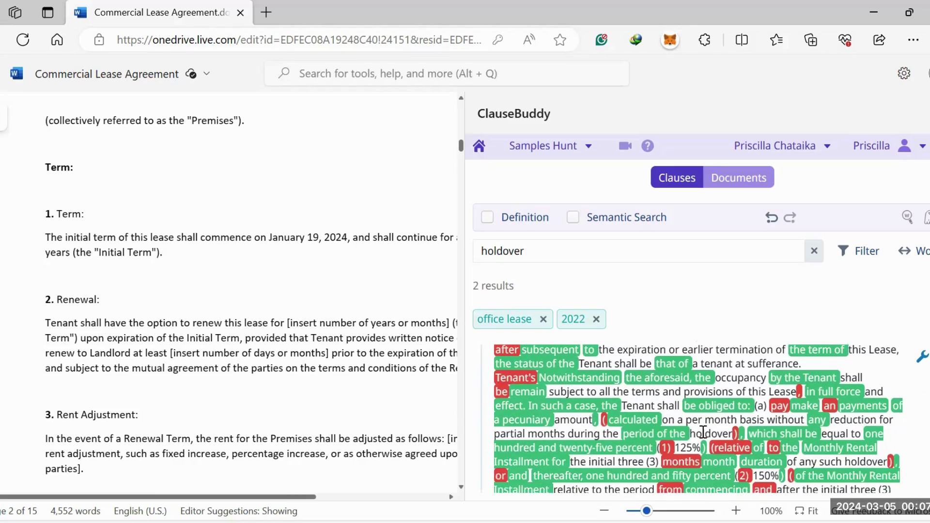
{"action": "scroll", "coordinate": [708, 423], "scroll_direction": "down", "scroll_amount": 10}
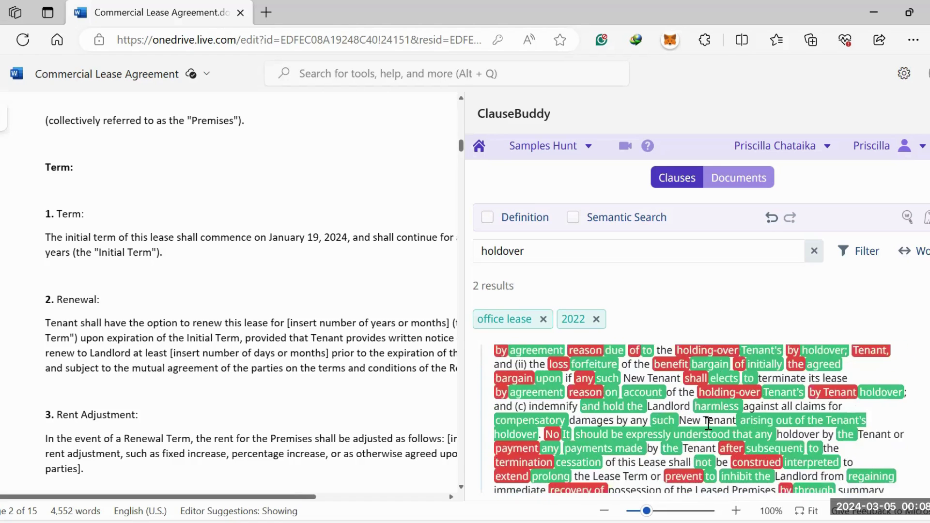
{"action": "scroll", "coordinate": [699, 383], "scroll_direction": "up", "scroll_amount": 3}
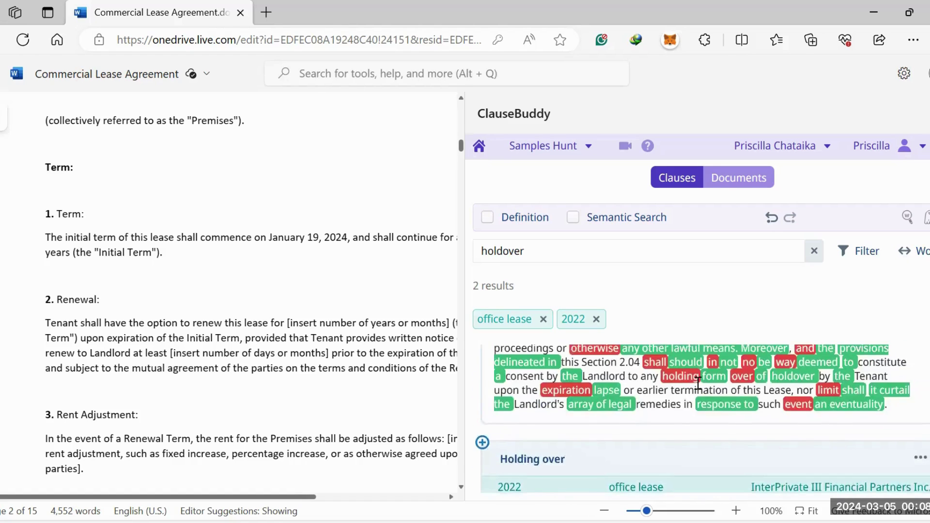
Step: Return from the Documents tab to the holdover clause results and scroll to the first result
{"action": "left_click", "coordinate": [724, 189]}
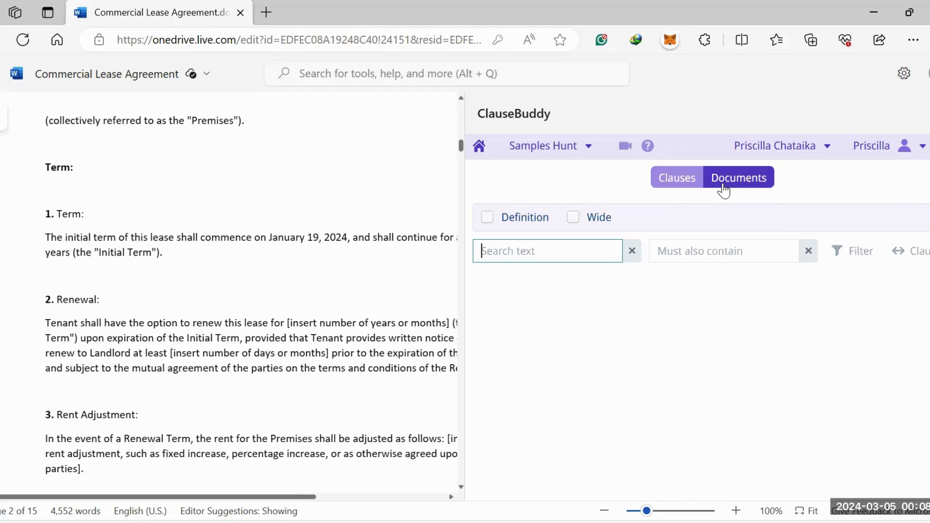
{"action": "left_click", "coordinate": [692, 185]}
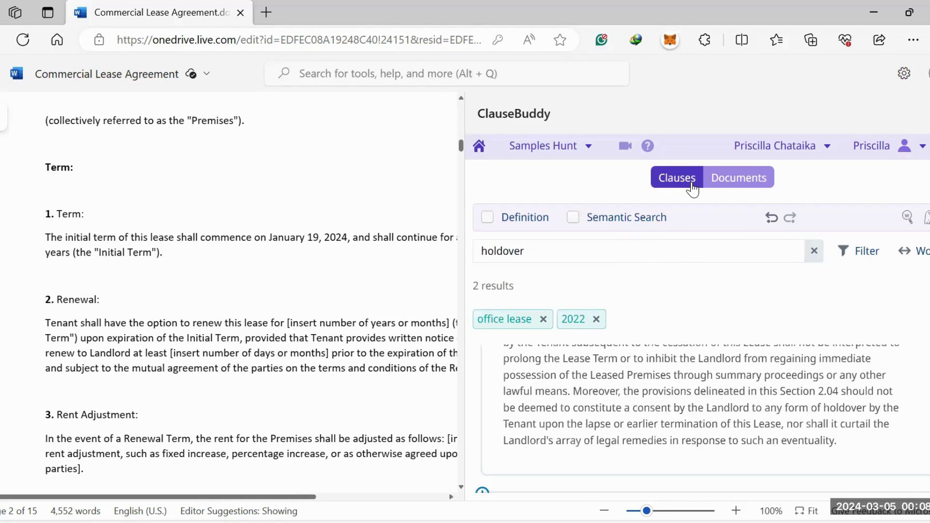
{"action": "scroll", "coordinate": [635, 408], "scroll_direction": "up", "scroll_amount": 2}
{"action": "scroll", "coordinate": [636, 408], "scroll_direction": "up", "scroll_amount": 6}
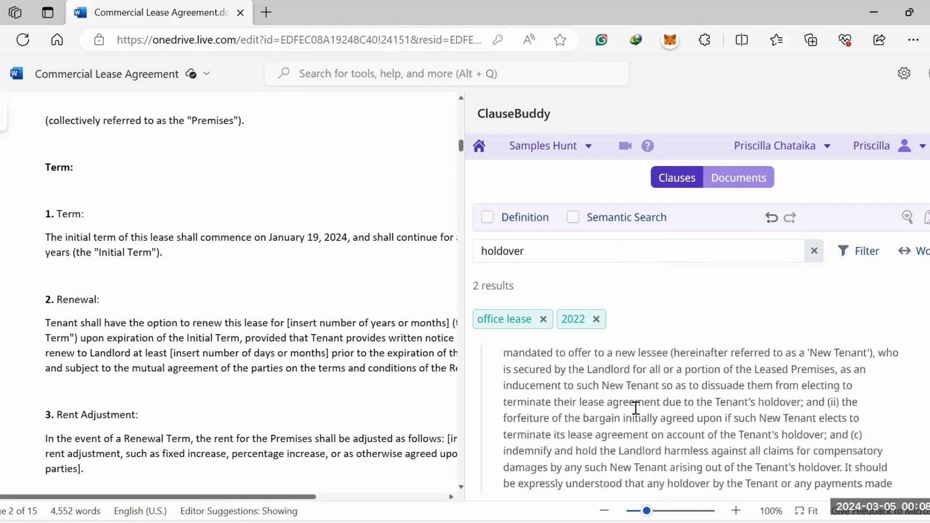
{"action": "scroll", "coordinate": [636, 408], "scroll_direction": "up", "scroll_amount": 1}
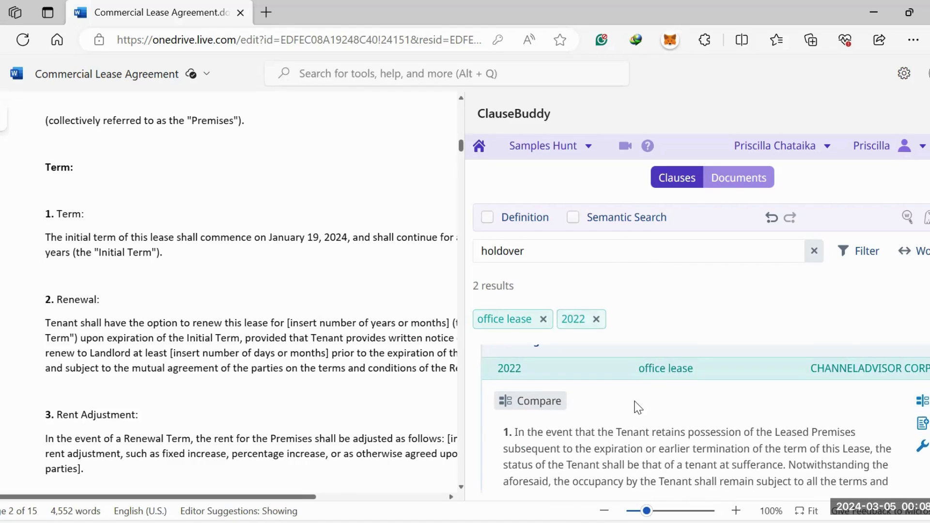
Step: View the first result's 2022 office lease source document around its Section 2.04 Holding Over passage
{"action": "left_click", "coordinate": [612, 376]}
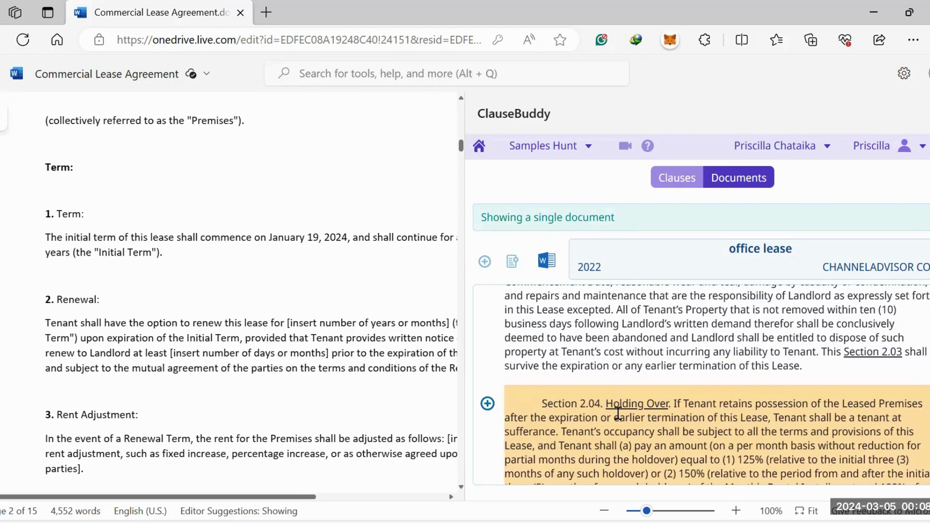
{"action": "scroll", "coordinate": [618, 413], "scroll_direction": "up", "scroll_amount": 10}
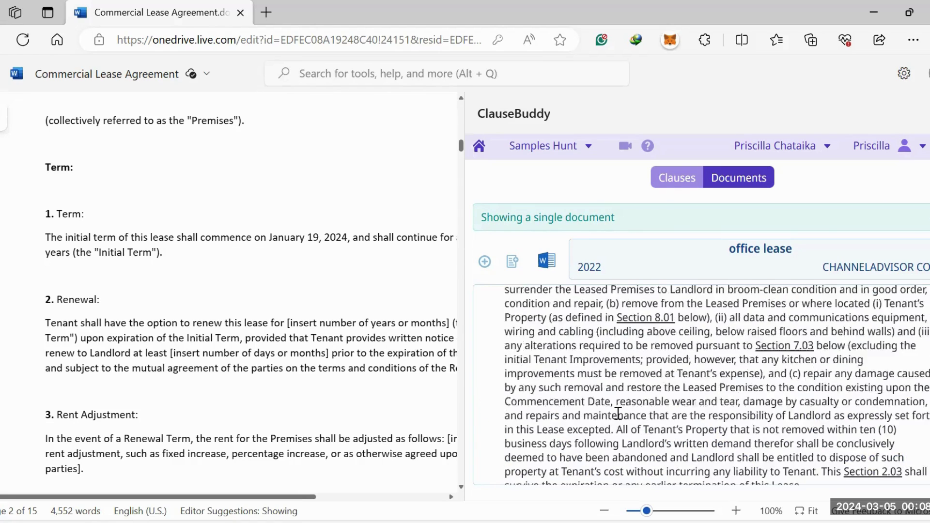
{"action": "scroll", "coordinate": [618, 436], "scroll_direction": "up", "scroll_amount": 2}
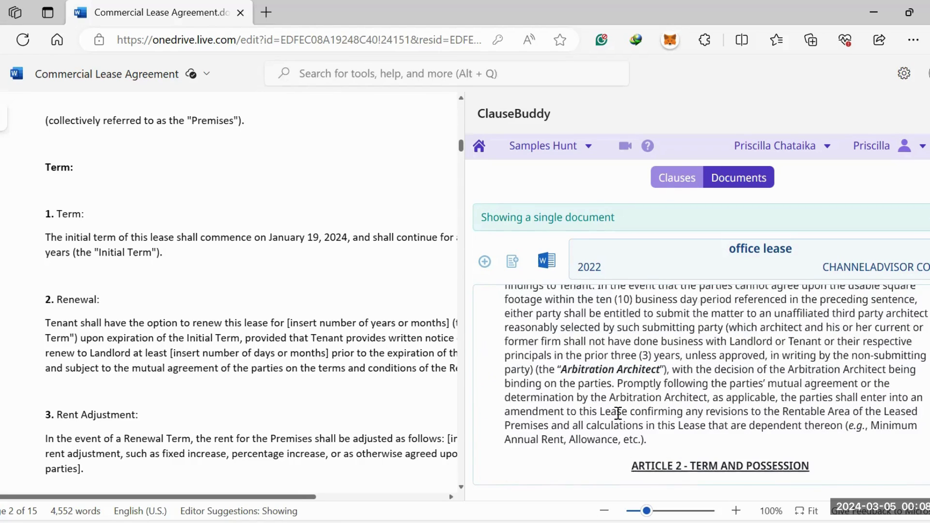
{"action": "scroll", "coordinate": [625, 388], "scroll_direction": "down", "scroll_amount": 3}
{"action": "scroll", "coordinate": [717, 397], "scroll_direction": "down", "scroll_amount": 12}
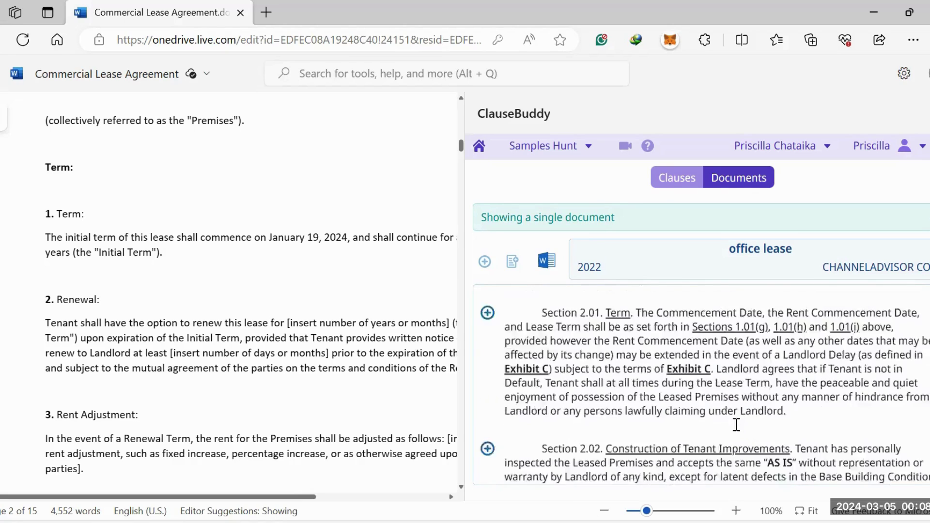
{"action": "scroll", "coordinate": [699, 417], "scroll_direction": "down", "scroll_amount": 8}
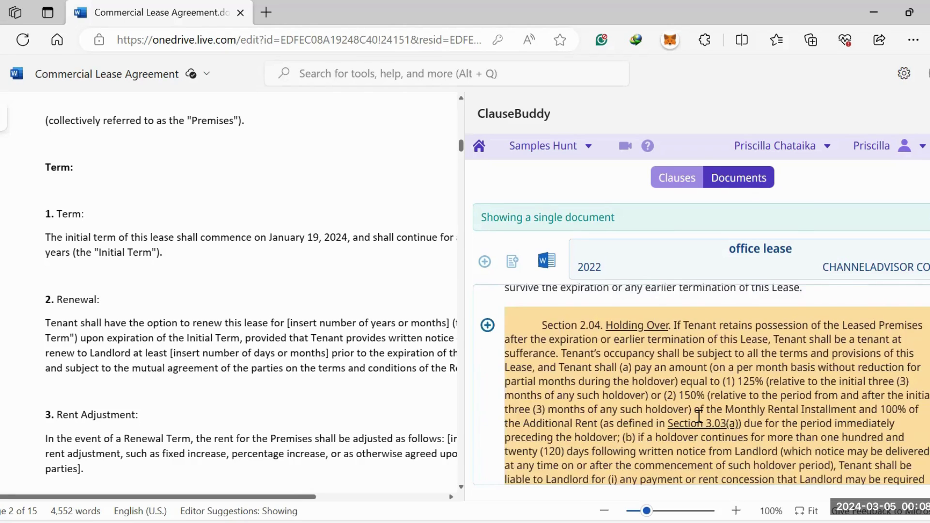
{"action": "scroll", "coordinate": [700, 417], "scroll_direction": "up", "scroll_amount": 2}
{"action": "scroll", "coordinate": [699, 416], "scroll_direction": "up", "scroll_amount": 3}
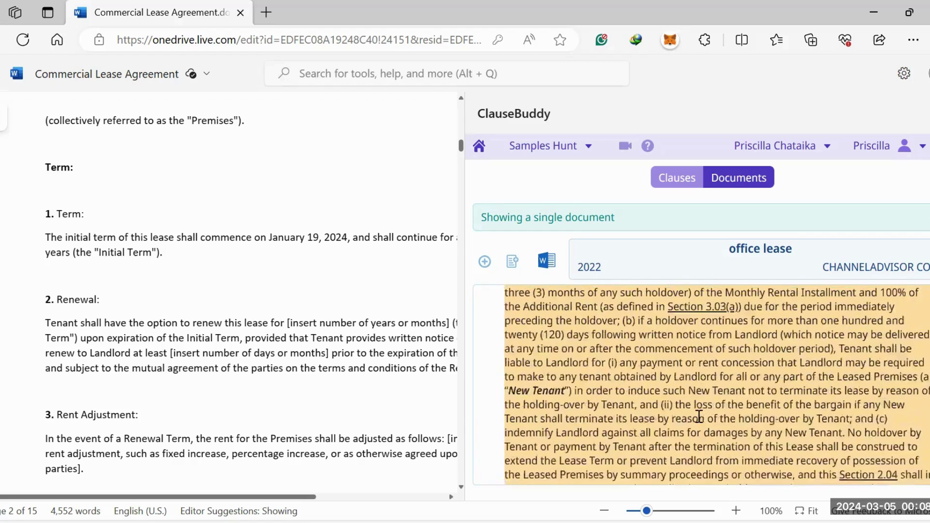
{"action": "scroll", "coordinate": [700, 417], "scroll_direction": "down", "scroll_amount": 2}
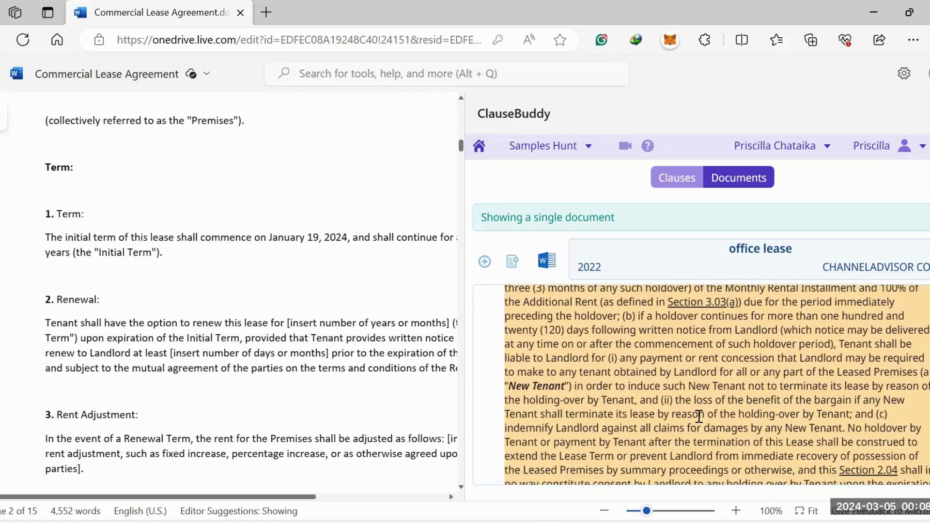
{"action": "scroll", "coordinate": [699, 417], "scroll_direction": "up", "scroll_amount": 4}
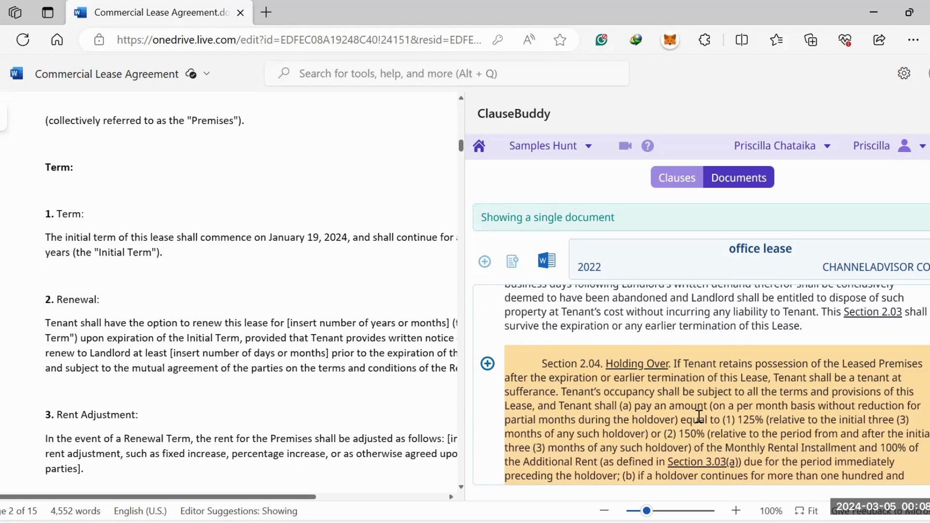